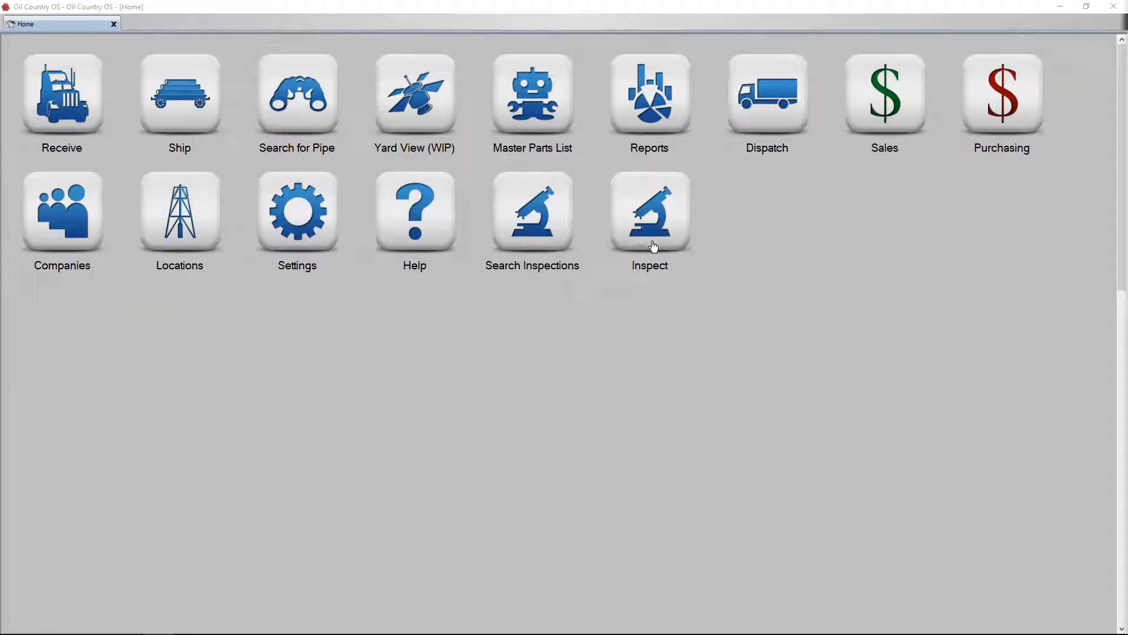
# Start a new inspection and filter the part number search by the Drill Pipe category.
pyautogui.click(664, 200)
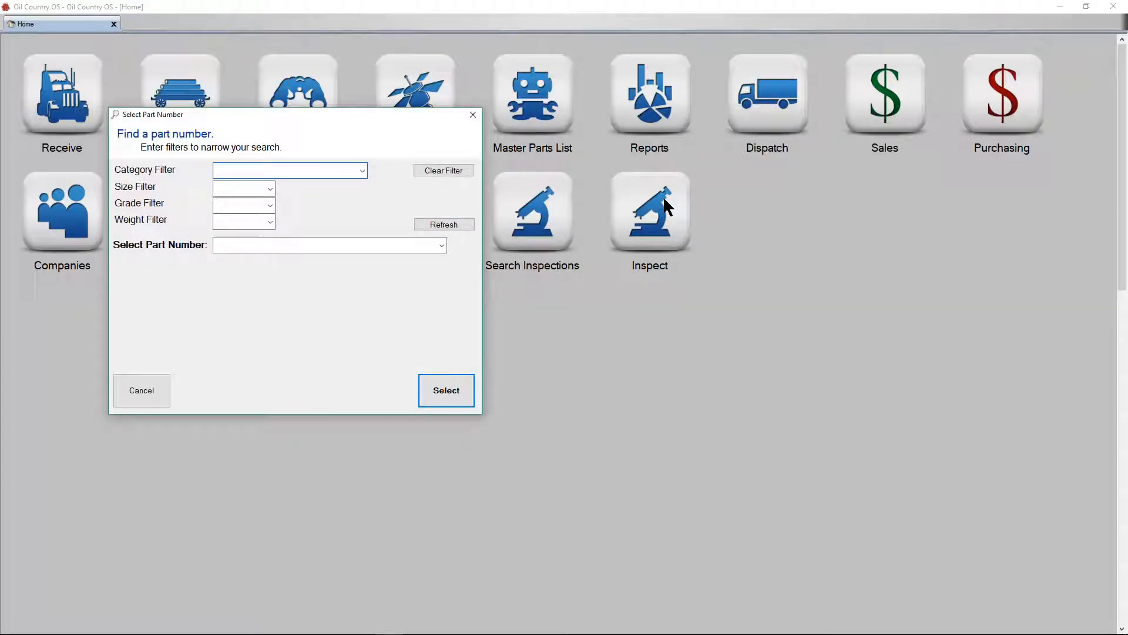
pyautogui.moveTo(221, 115); pyautogui.dragTo(297, 121)
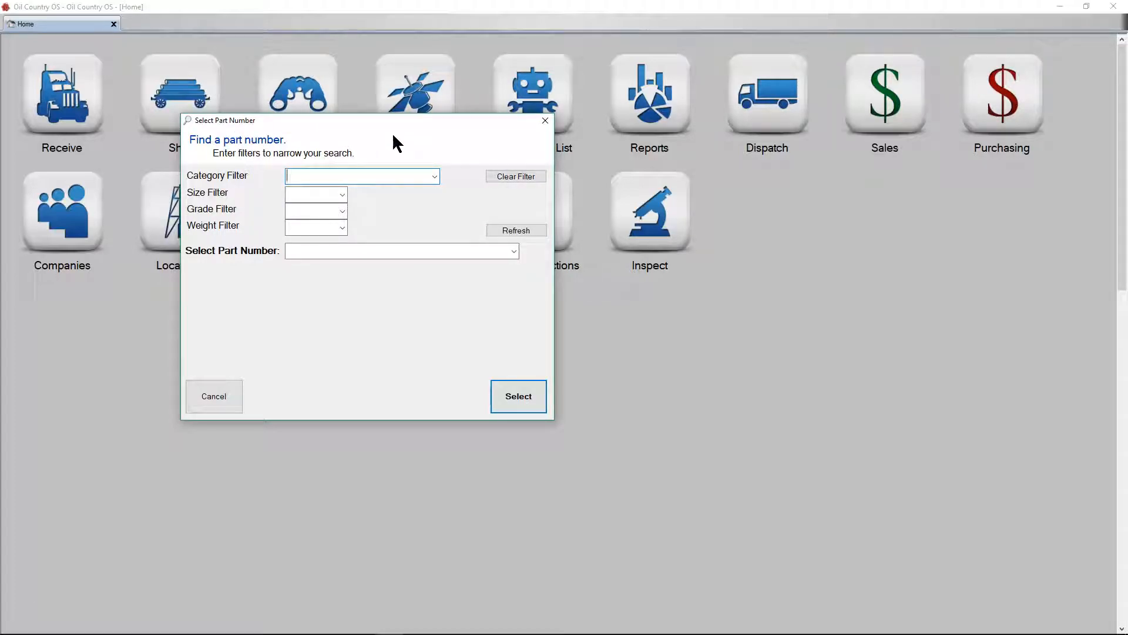
pyautogui.moveTo(413, 127); pyautogui.dragTo(447, 143)
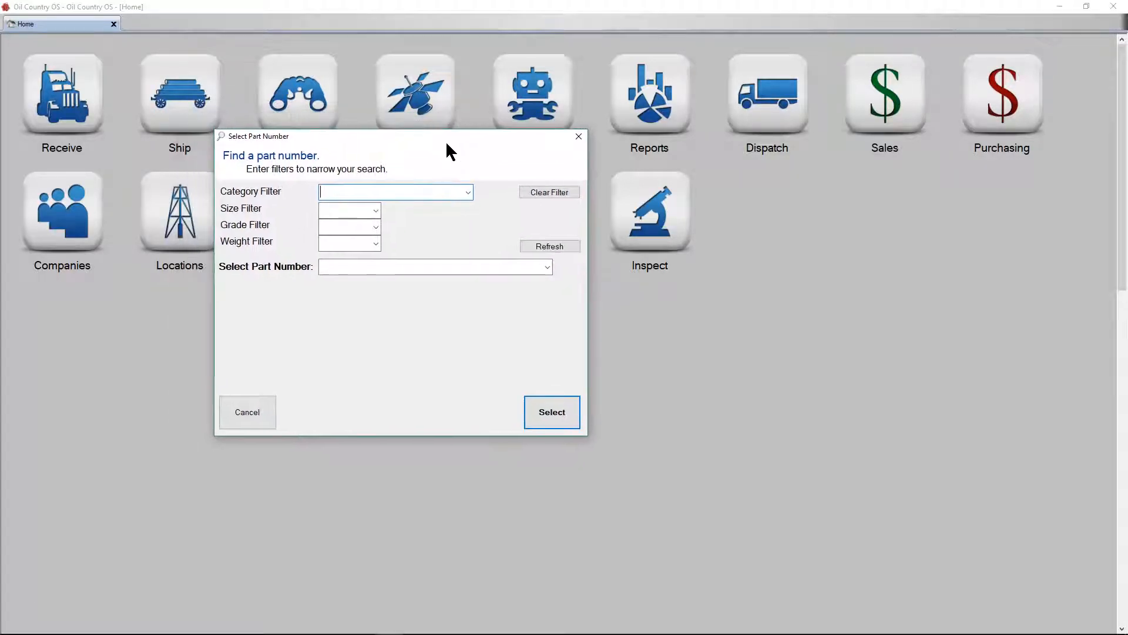
pyautogui.click(467, 194)
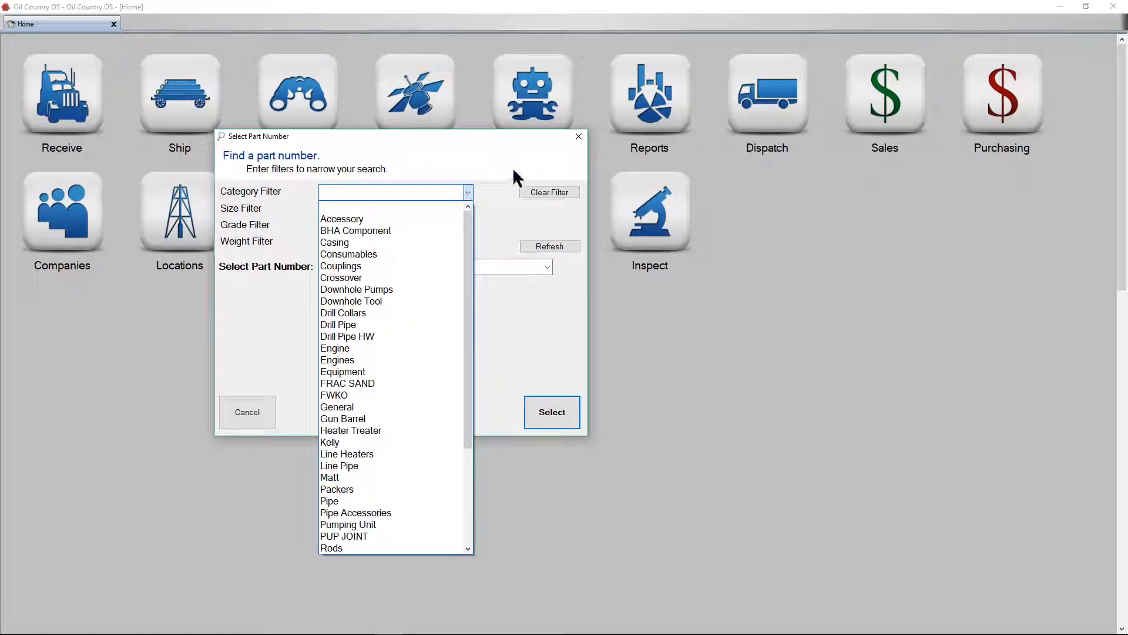
pyautogui.click(502, 192)
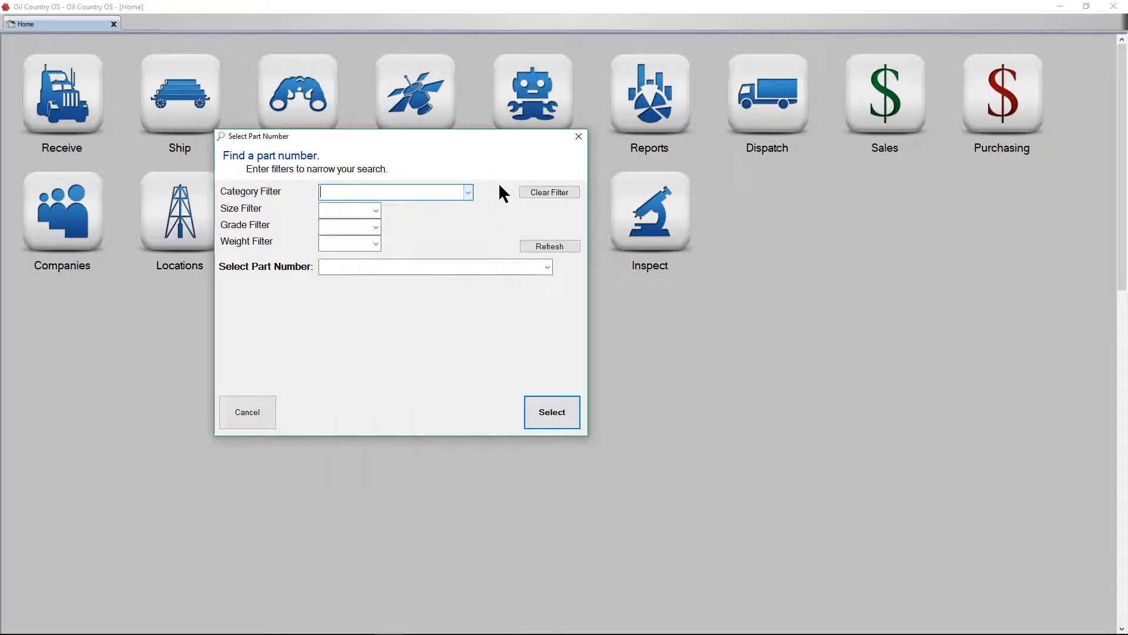
pyautogui.click(465, 195)
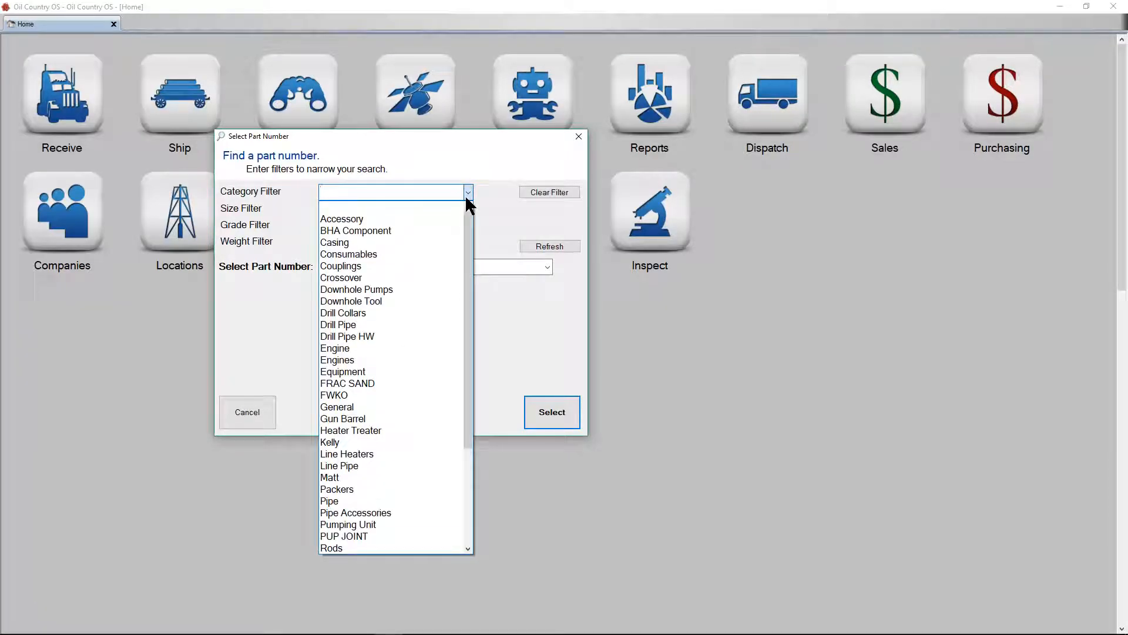
pyautogui.click(374, 325)
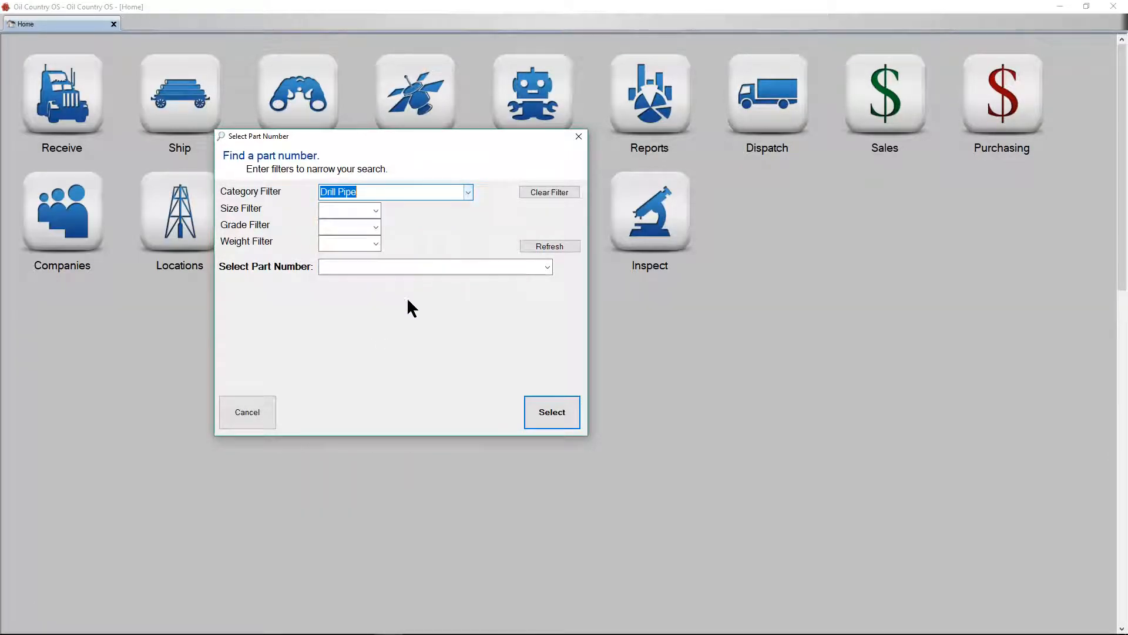
# Choose part number 4 S-135 14.00 XT-39 and advance the inspection wizard to the customer and location information.
pyautogui.click(548, 267)
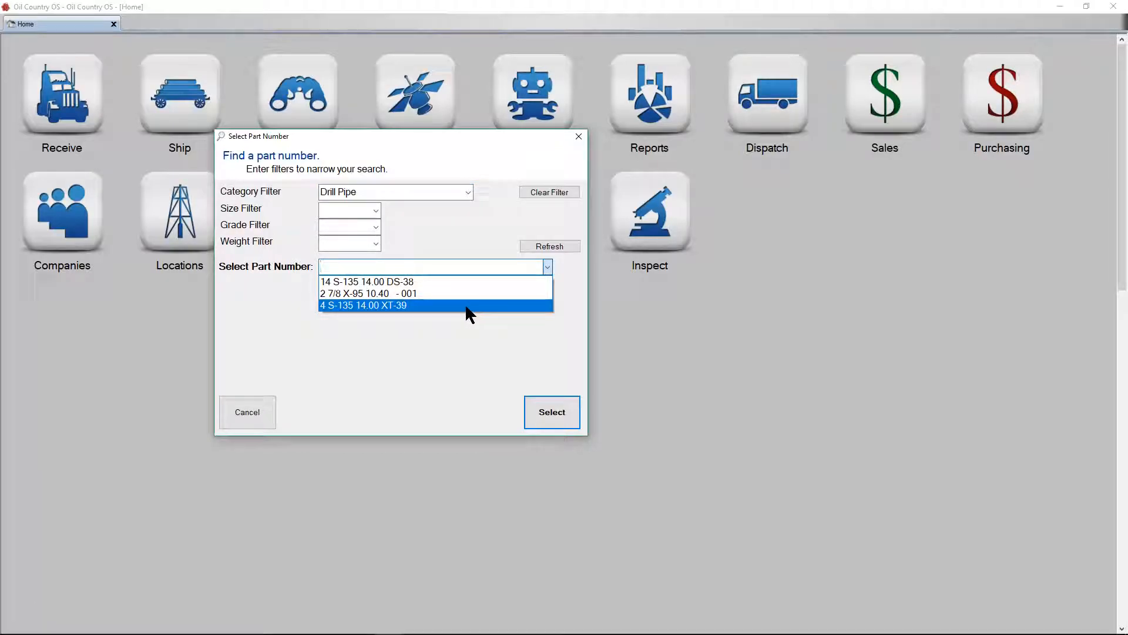
pyautogui.click(266, 192)
pyautogui.click(547, 267)
pyautogui.click(346, 305)
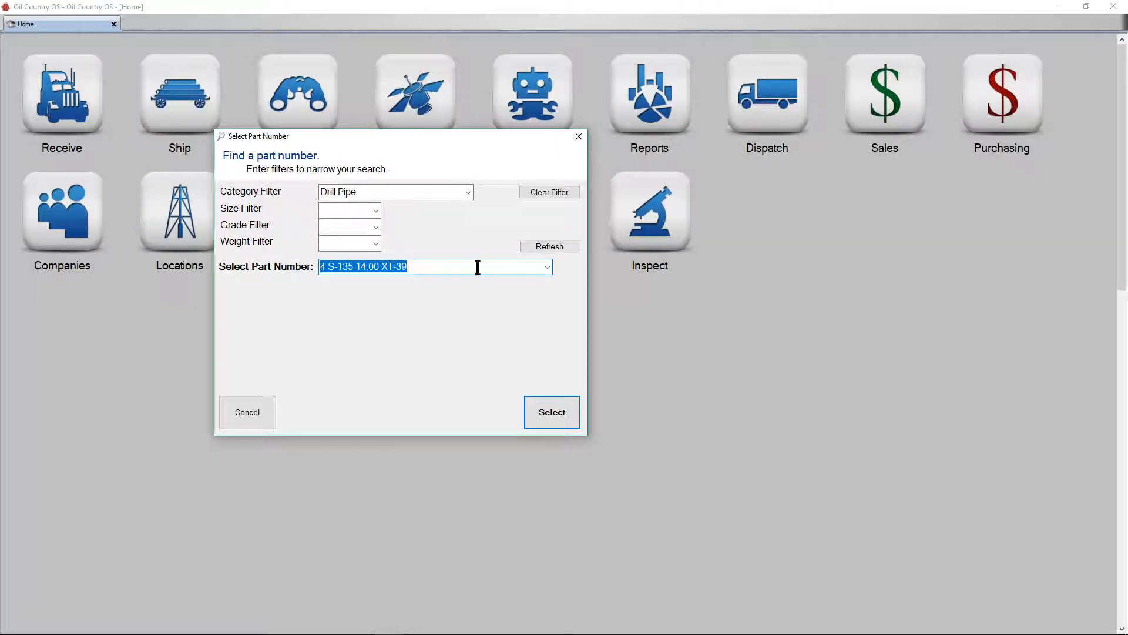
pyautogui.click(559, 410)
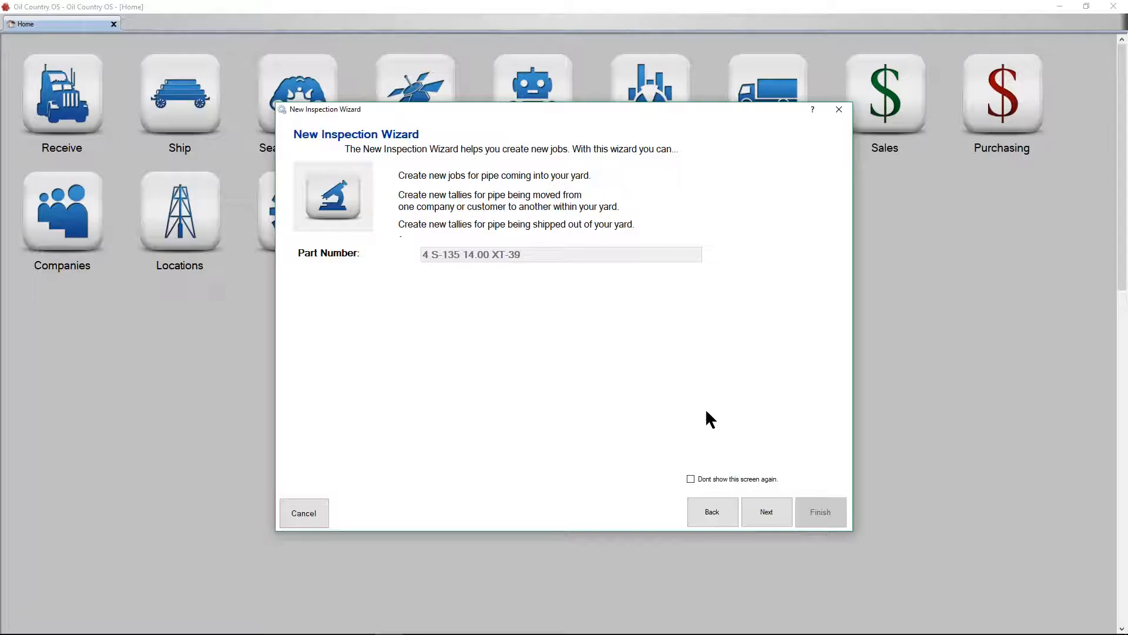
pyautogui.click(767, 511)
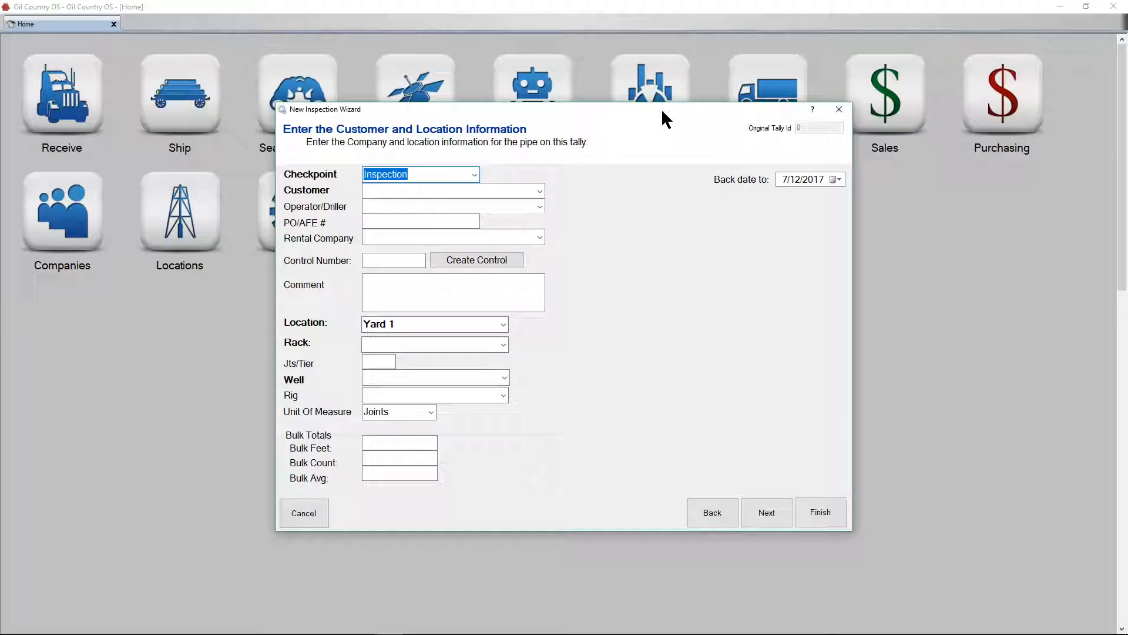
# Keep the Inspection checkpoint and choose Training Customer as both the customer and the operator/driller.
pyautogui.click(438, 175)
pyautogui.click(540, 192)
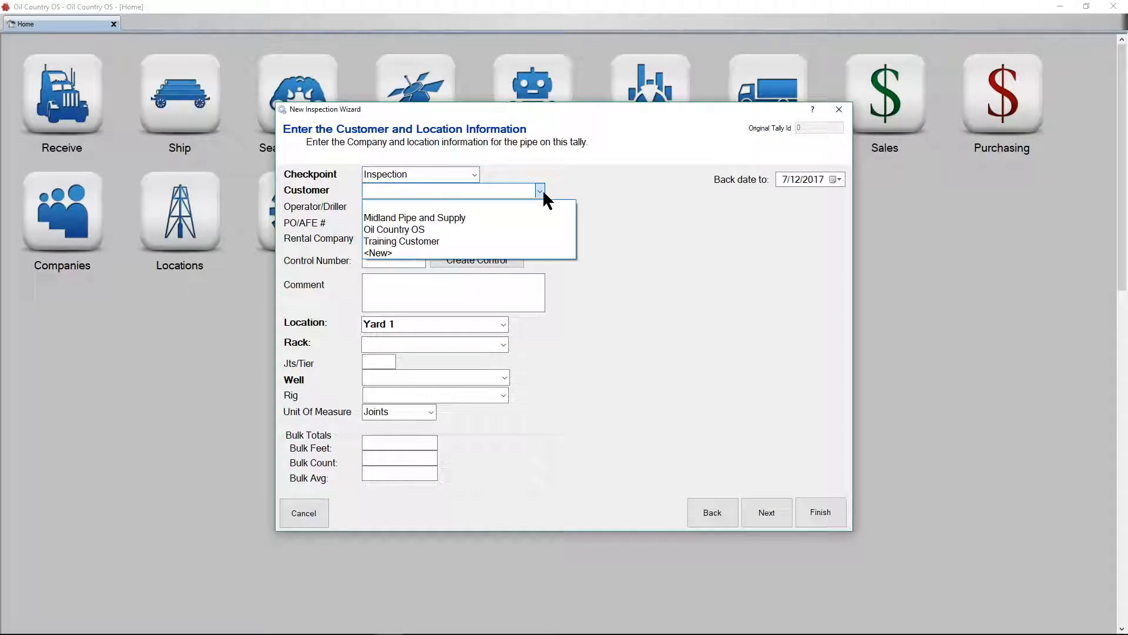
pyautogui.click(534, 245)
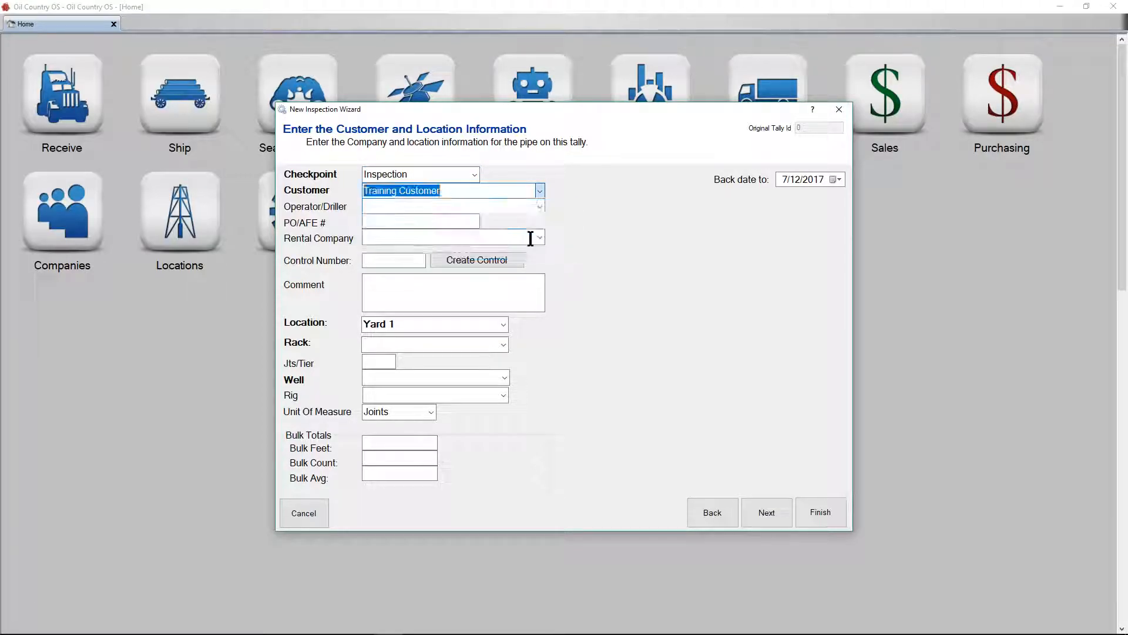
pyautogui.click(494, 191)
pyautogui.click(540, 207)
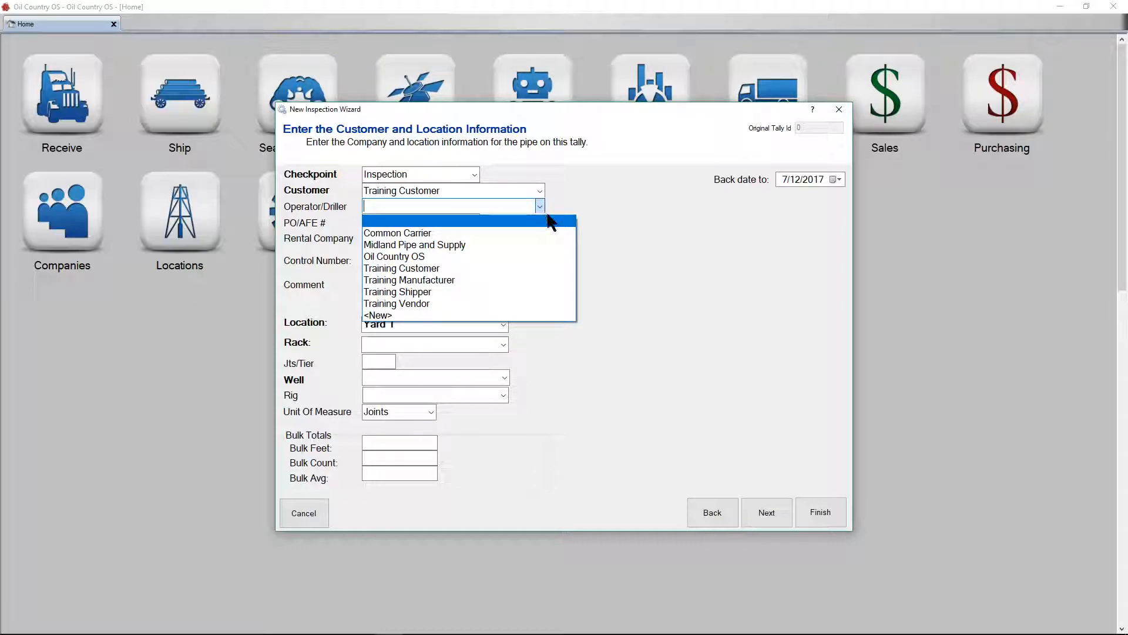
pyautogui.click(505, 268)
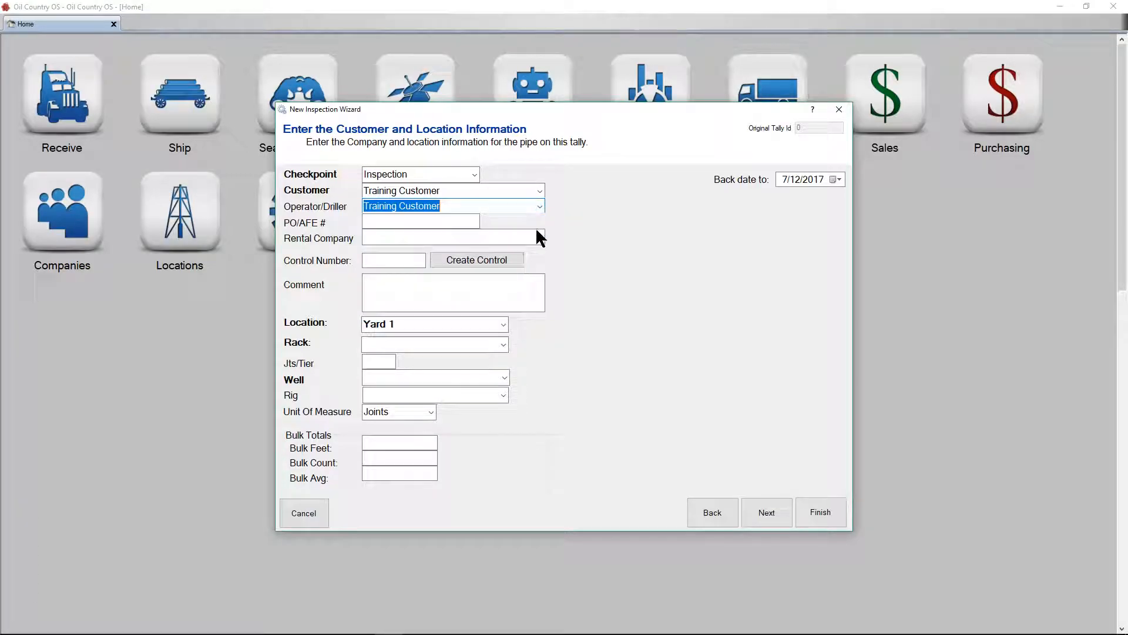
# Leave the PO/AFE number and rental company blank and create a new control number for the inspection.
pyautogui.click(459, 223)
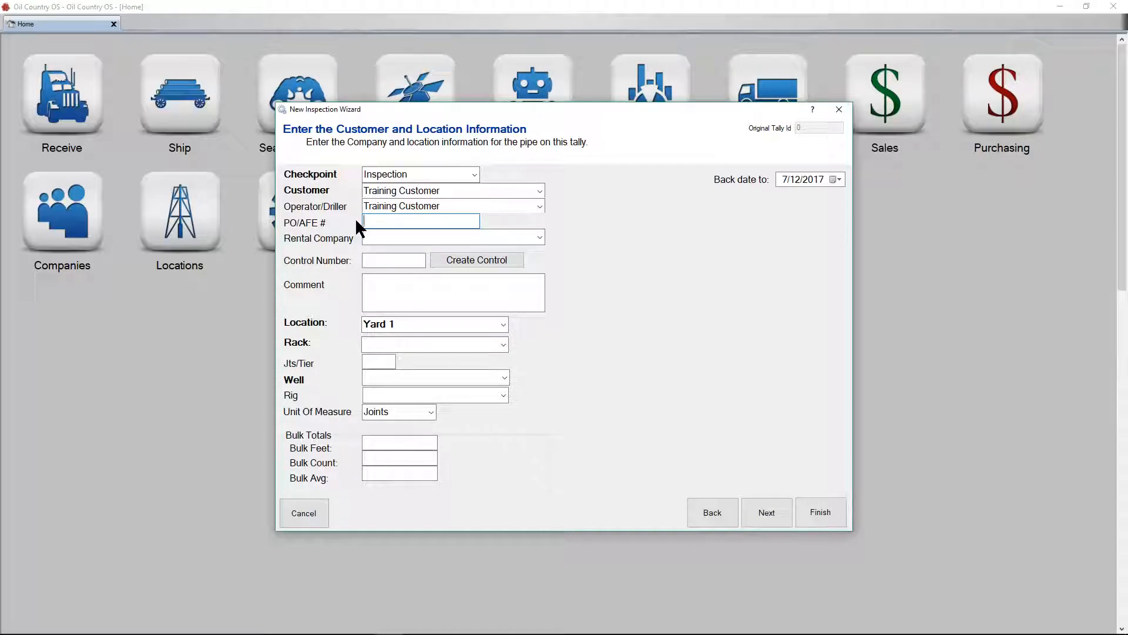
pyautogui.click(539, 237)
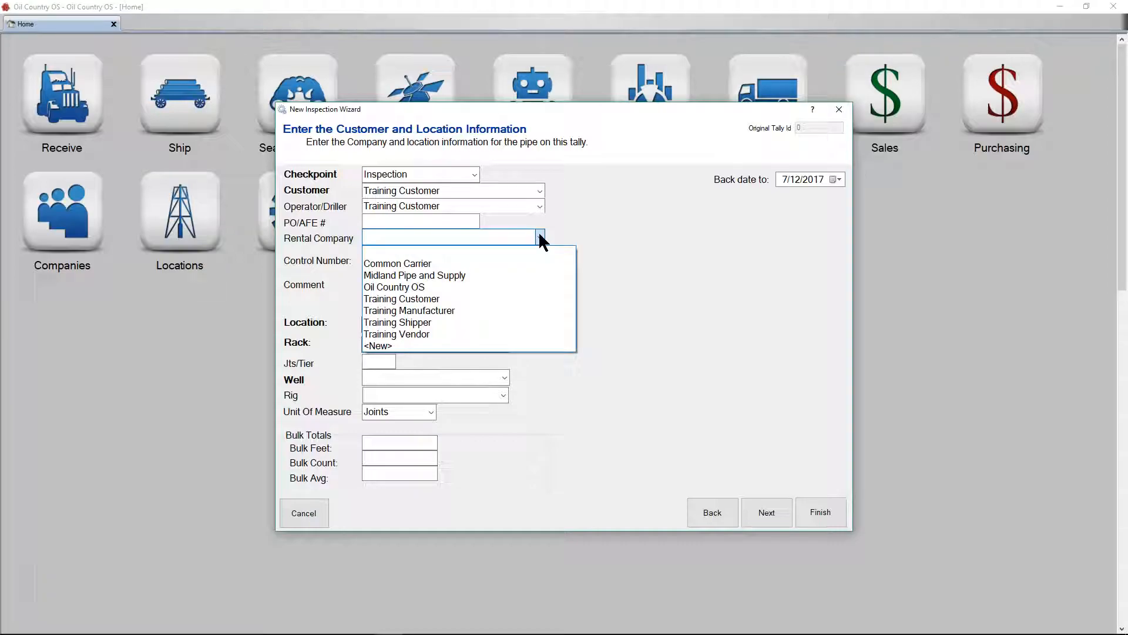
pyautogui.click(668, 261)
pyautogui.click(398, 260)
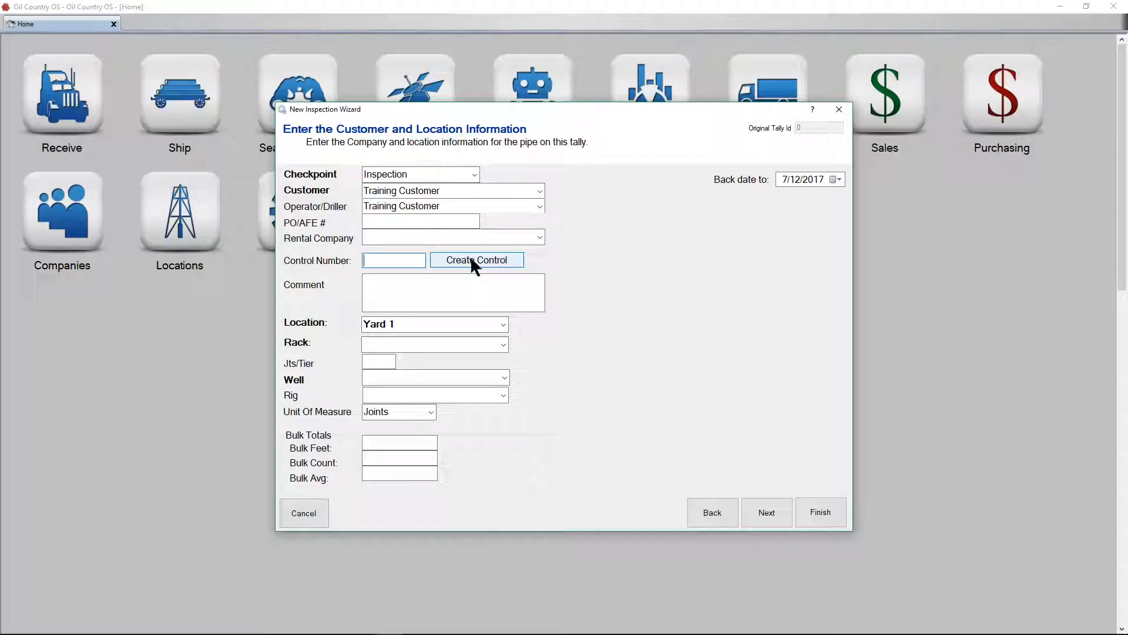
pyautogui.click(512, 260)
# Enter a two-line comment with "#5033" on the first line and "4 S-135 14.00 XT-39" on the second.
pyautogui.click(515, 293)
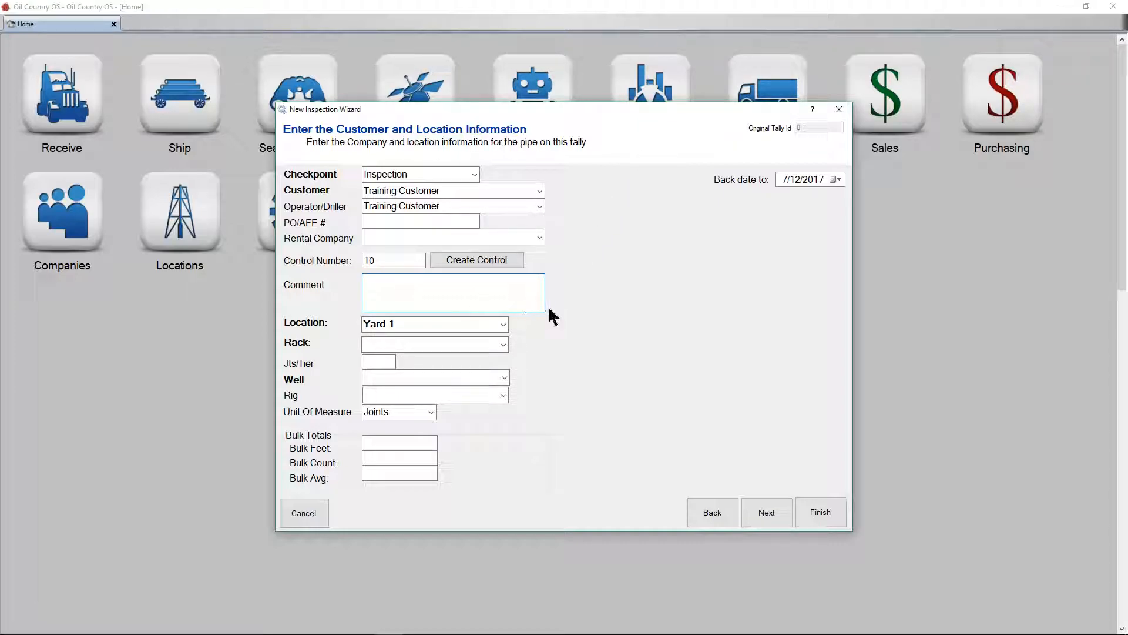
pyautogui.write('#')
pyautogui.write('500')
pyautogui.write('33')
pyautogui.press('Tab')
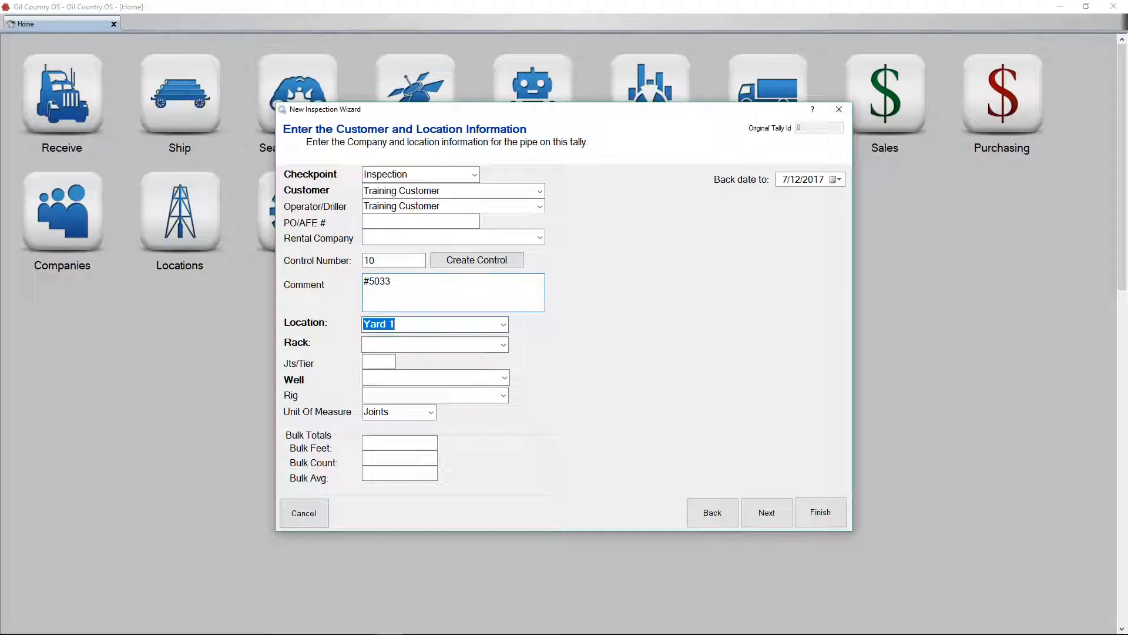
pyautogui.click(365, 297)
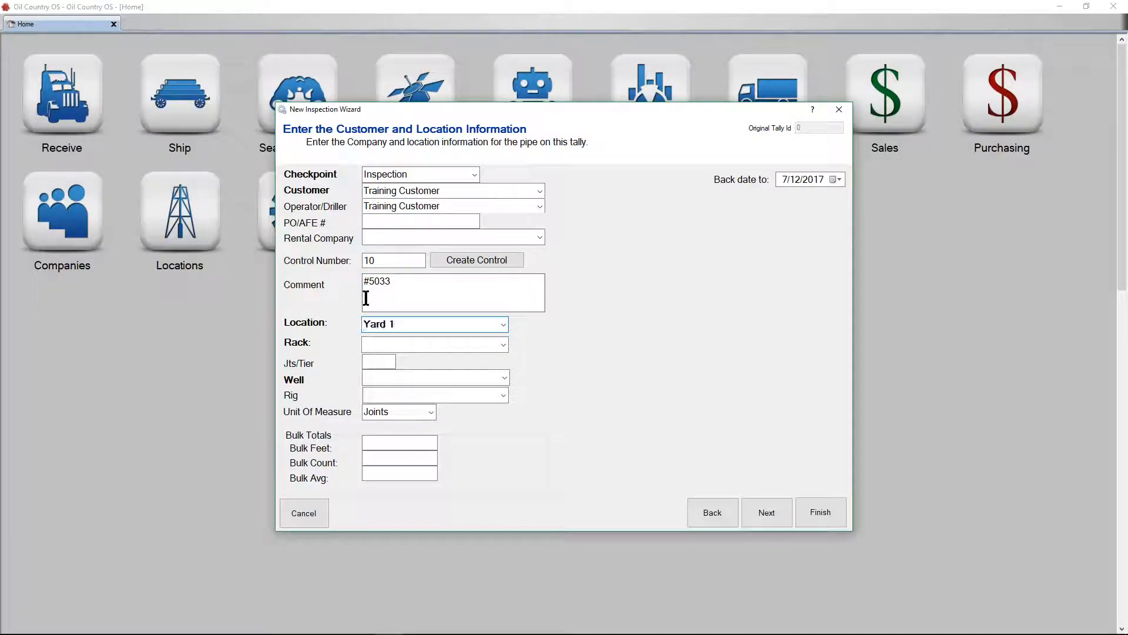
pyautogui.press('Return')
pyautogui.write('4 2')
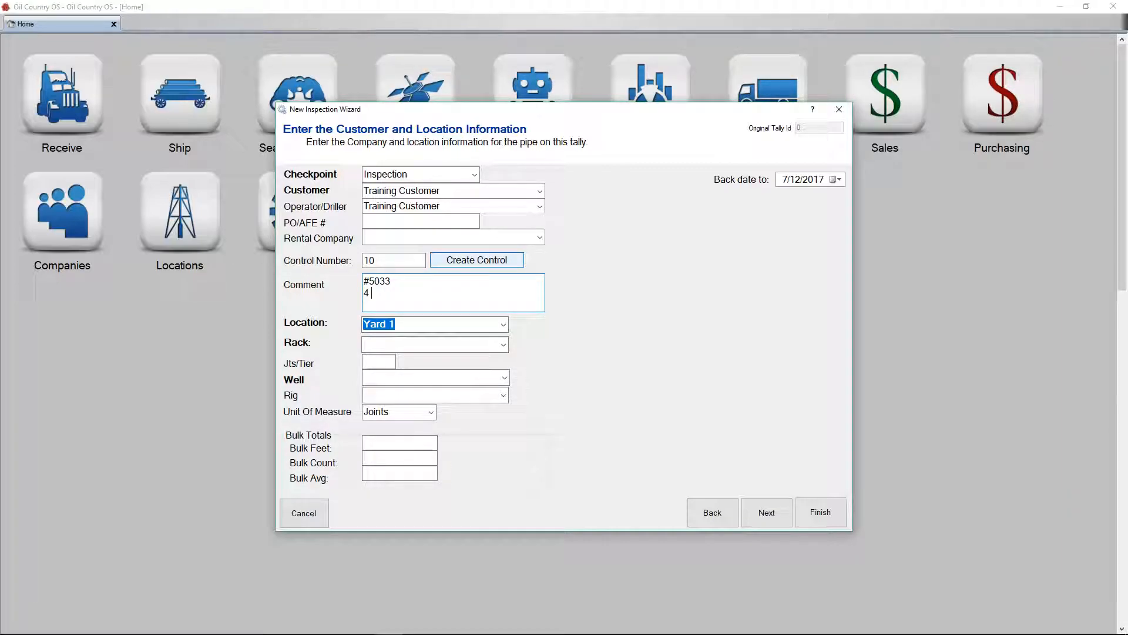
pyautogui.press('BackSpace')
pyautogui.write('@')
pyautogui.press('BackSpace')
pyautogui.write('S')
pyautogui.write('_')
pyautogui.press('BackSpace')
pyautogui.write('-134')
pyautogui.press('BackSpace')
pyautogui.write('5 14.00 XT-39')
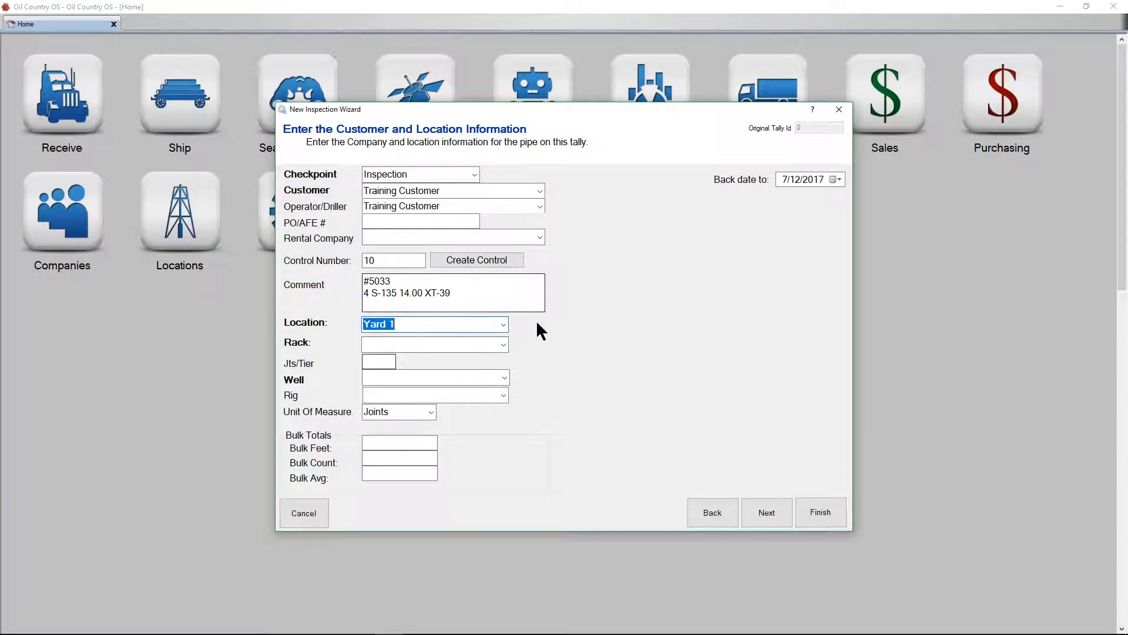
# Set the pipe's location to Training Yard 1 and its rack to A5.
pyautogui.click(504, 324)
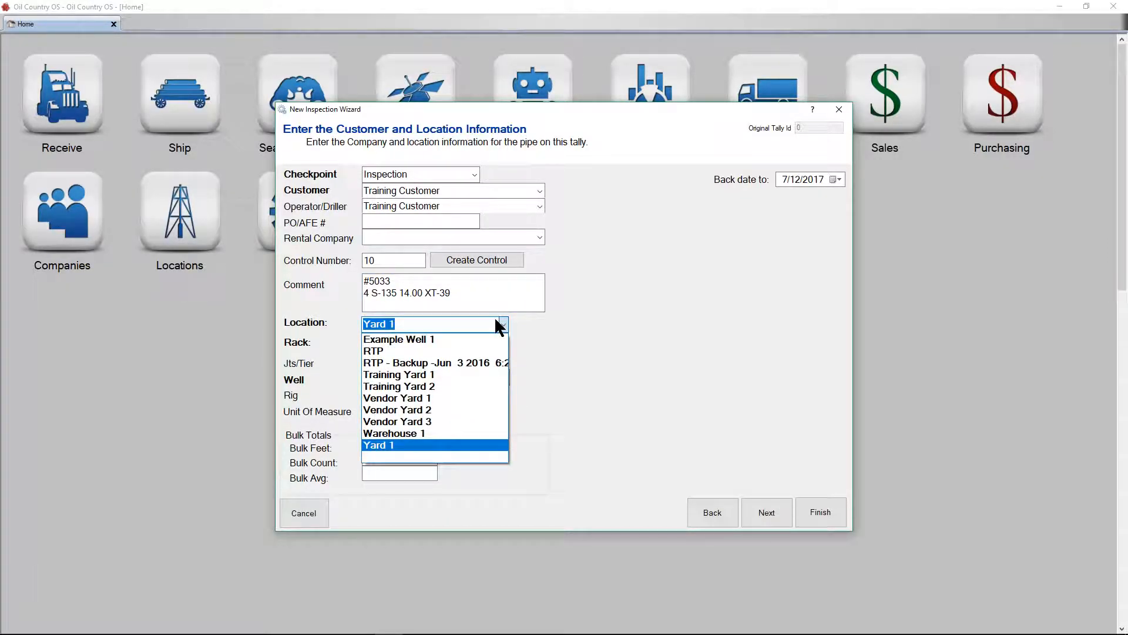
pyautogui.click(475, 376)
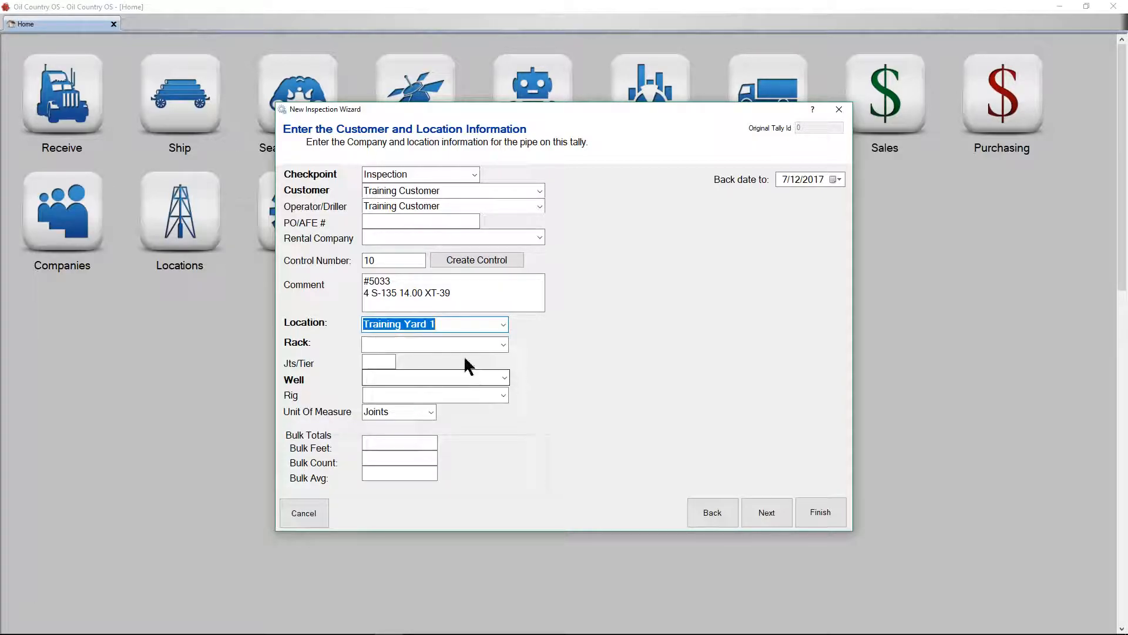
pyautogui.click(505, 345)
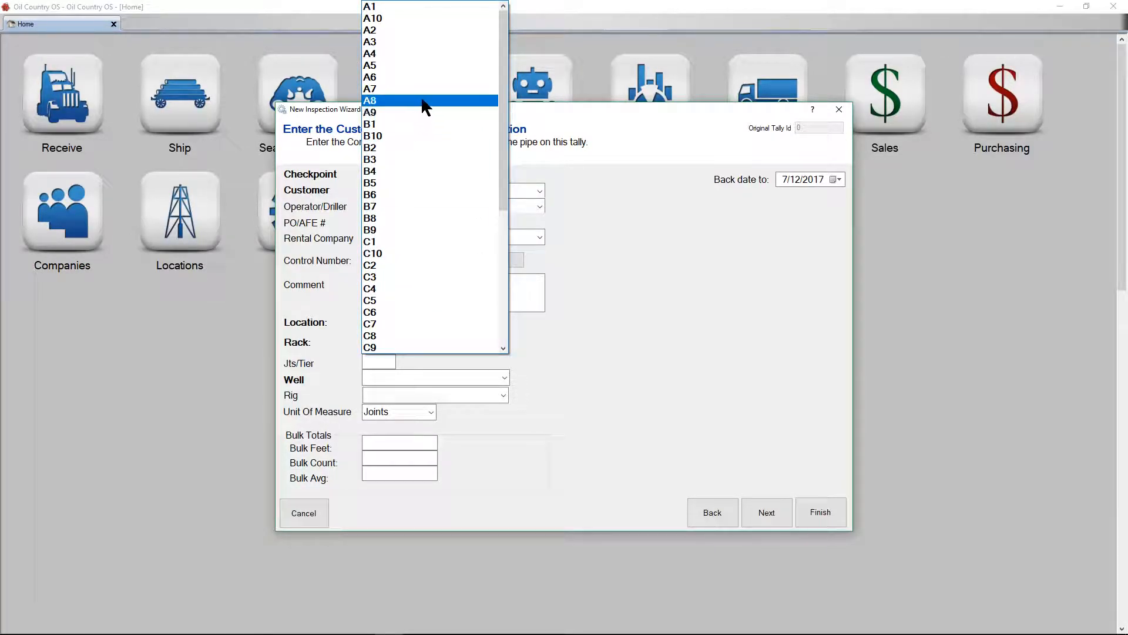
pyautogui.click(445, 65)
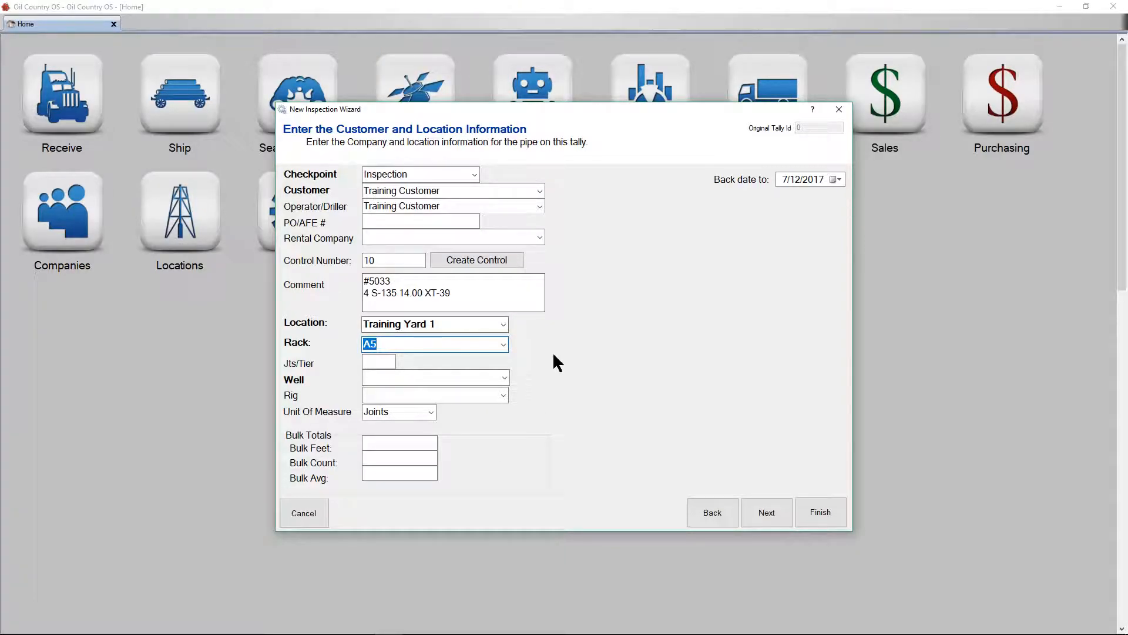
# Set the joints per tier to 5 and choose Example Well 1 as the well.
pyautogui.click(383, 361)
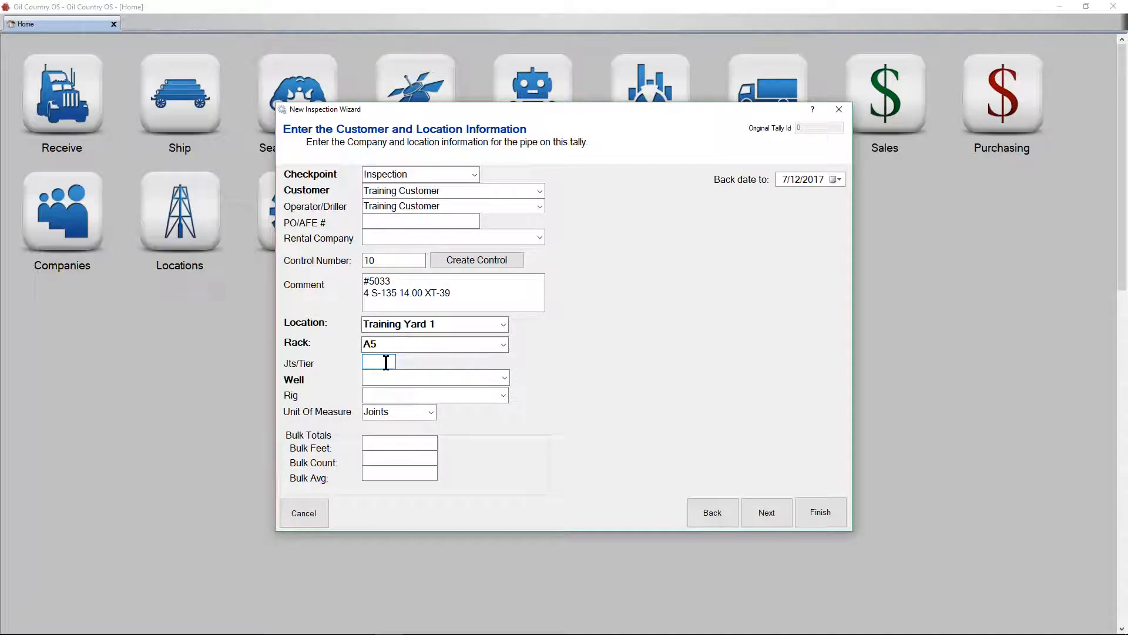
pyautogui.write('5')
pyautogui.click(504, 378)
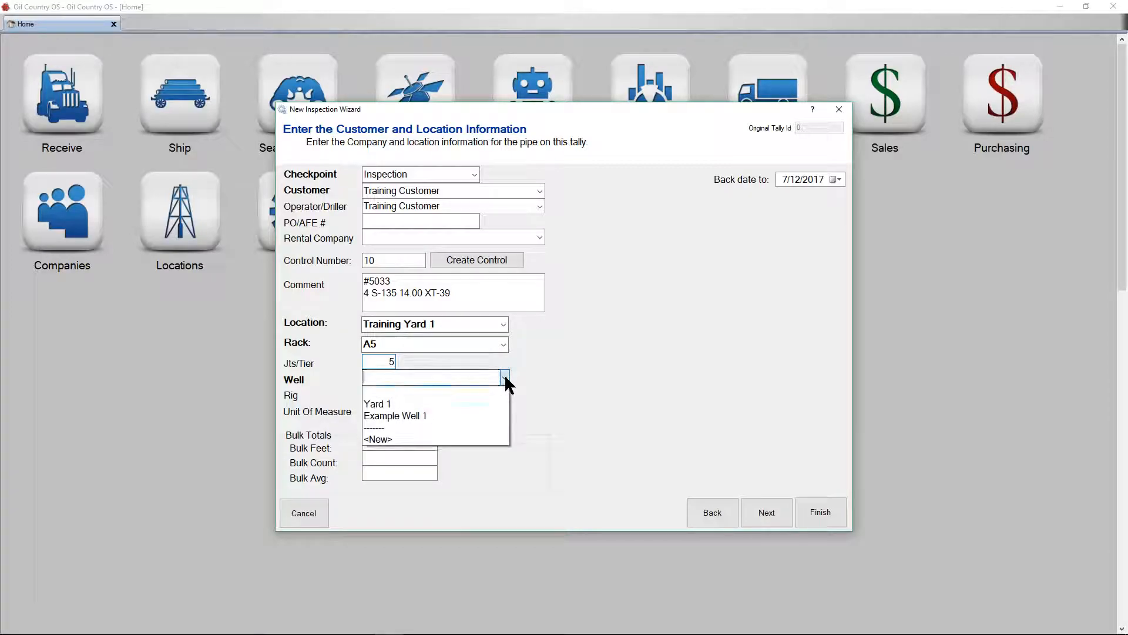
pyautogui.click(454, 414)
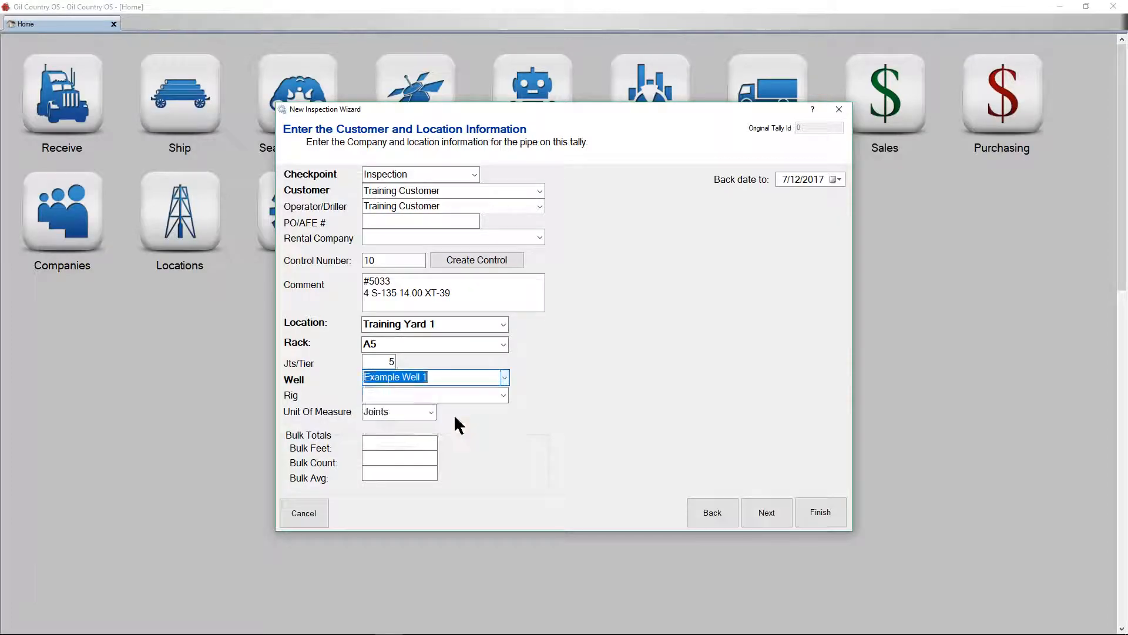
# Leave the rig blank and choose Joints as the unit of measure for the tally.
pyautogui.click(478, 395)
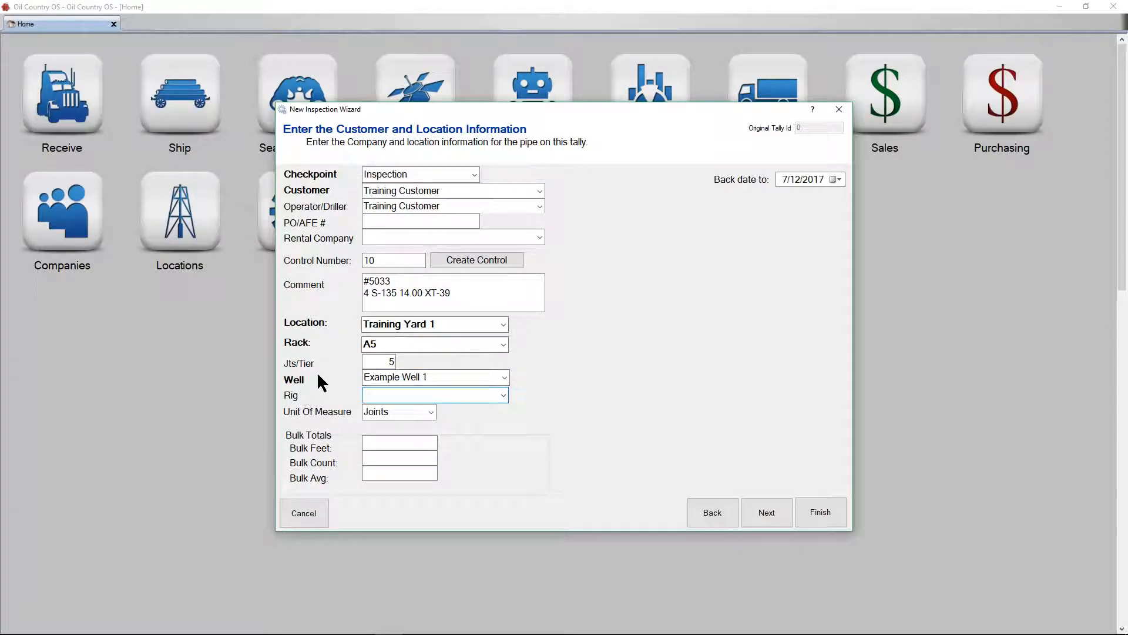
pyautogui.click(504, 395)
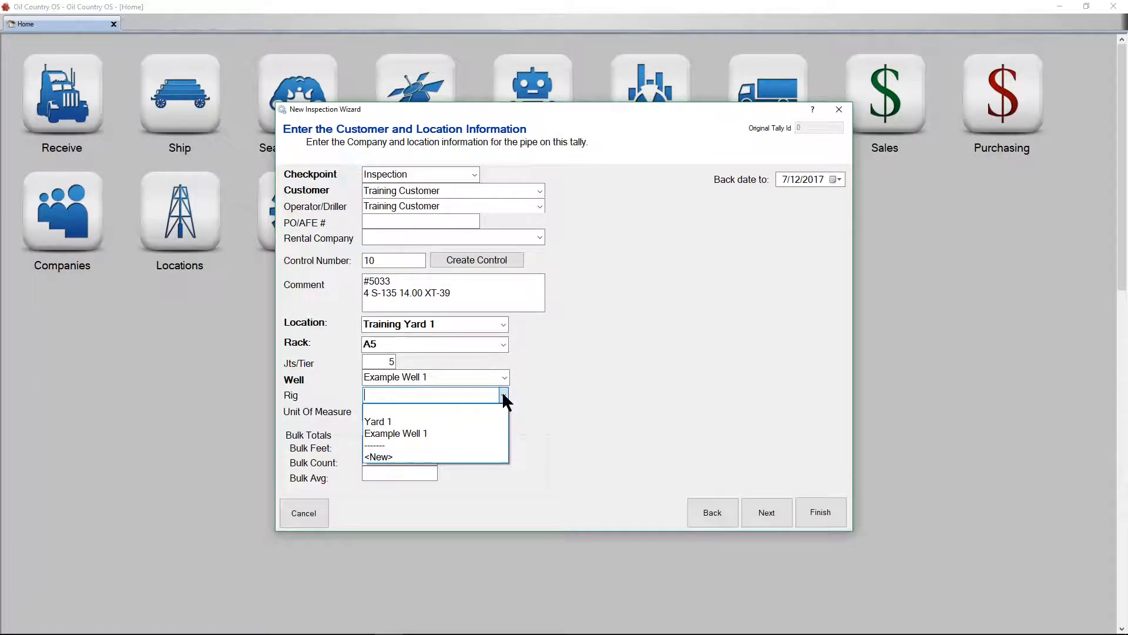
pyautogui.click(669, 426)
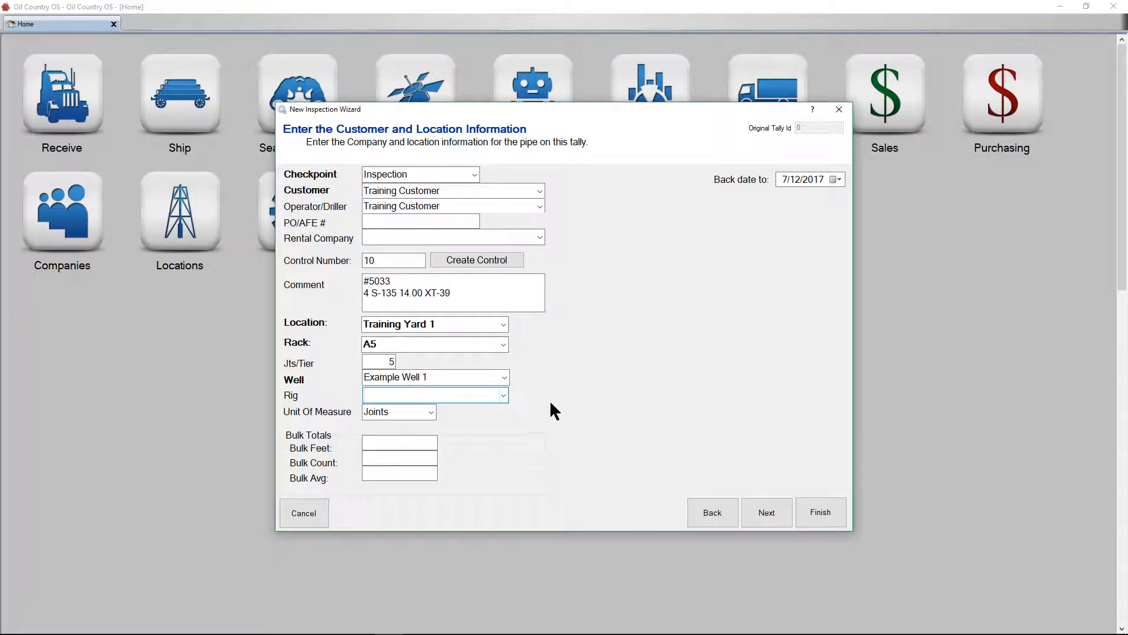
pyautogui.click(500, 394)
pyautogui.click(509, 426)
pyautogui.click(434, 411)
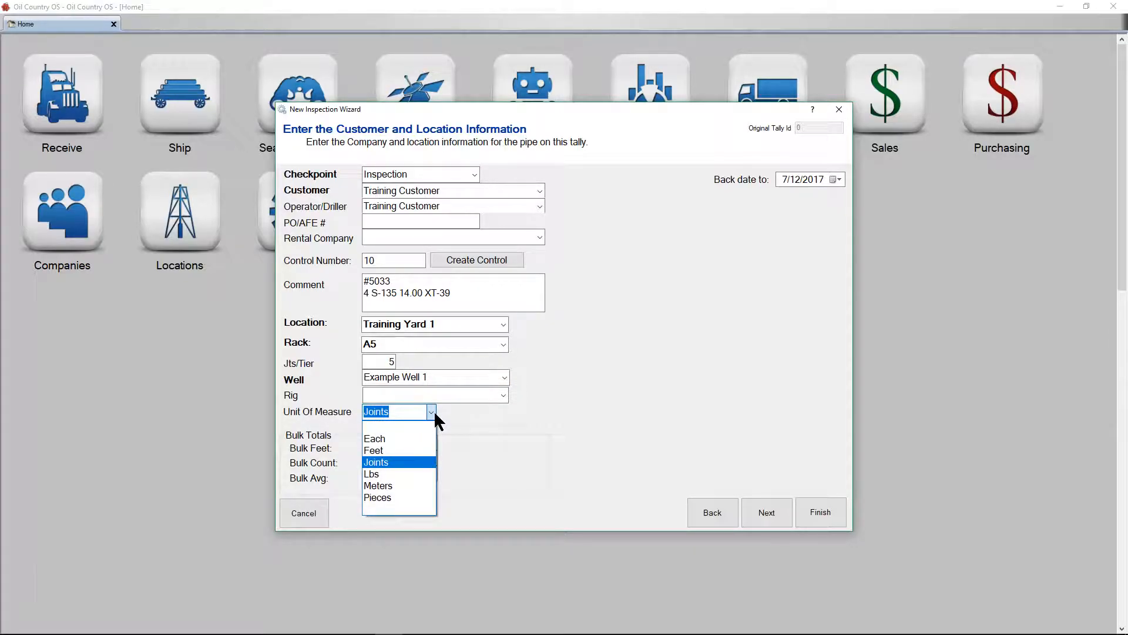
pyautogui.click(395, 462)
# Enter a bulk count of 20 and a bulk average of 32, and continue to the pipe properties.
pyautogui.click(406, 446)
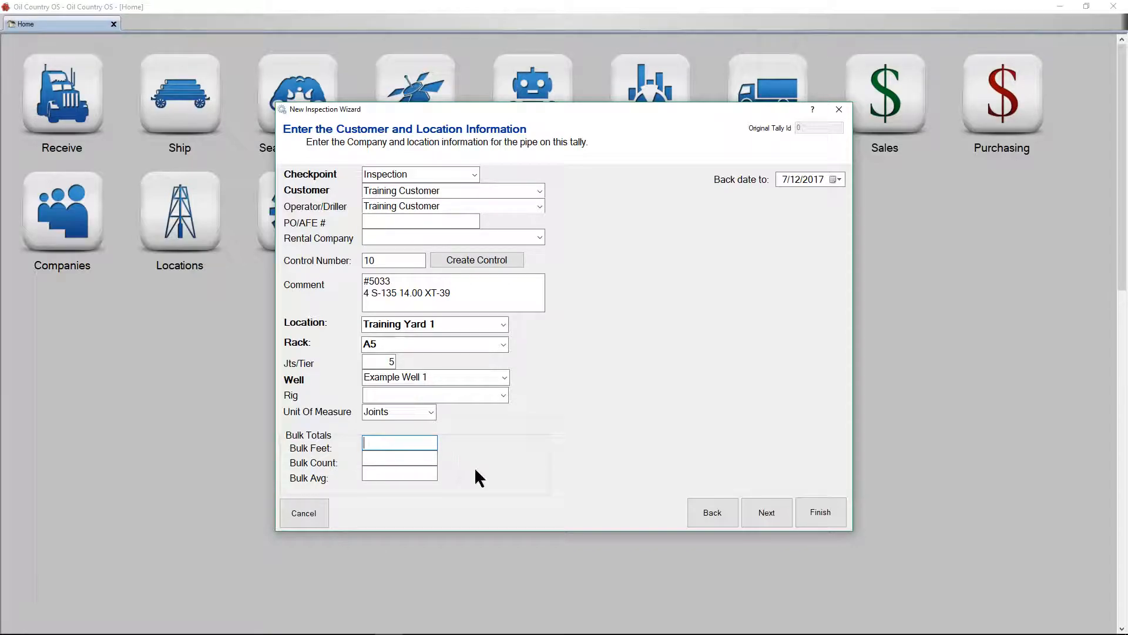
pyautogui.click(425, 457)
pyautogui.press('BackSpace')
pyautogui.write('20')
pyautogui.click(417, 474)
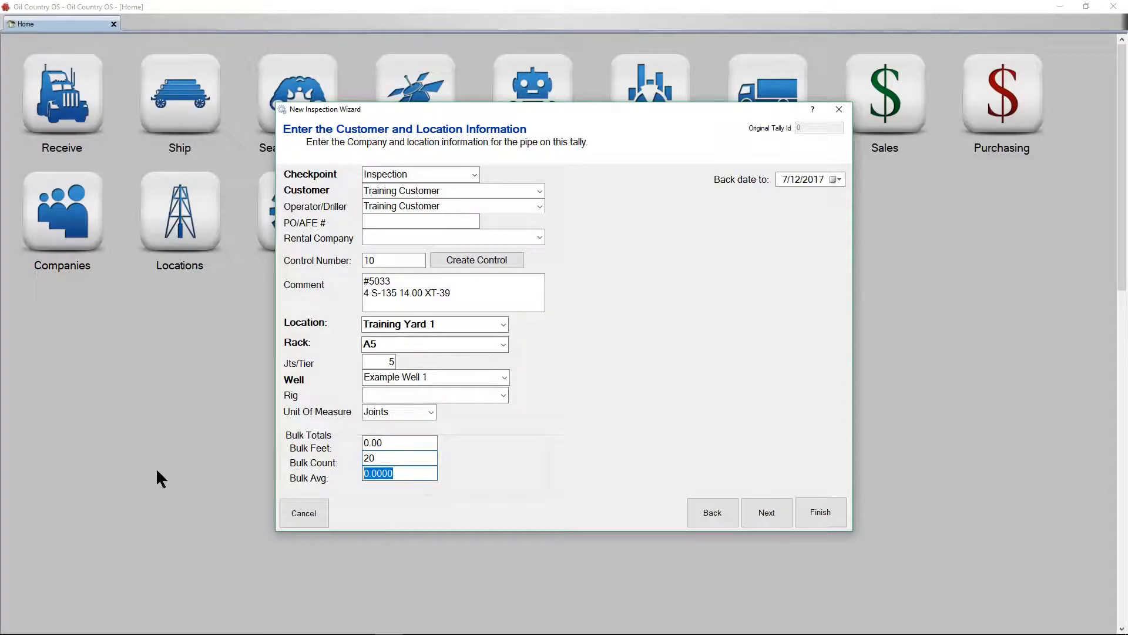
pyautogui.write('32')
pyautogui.press('Tab')
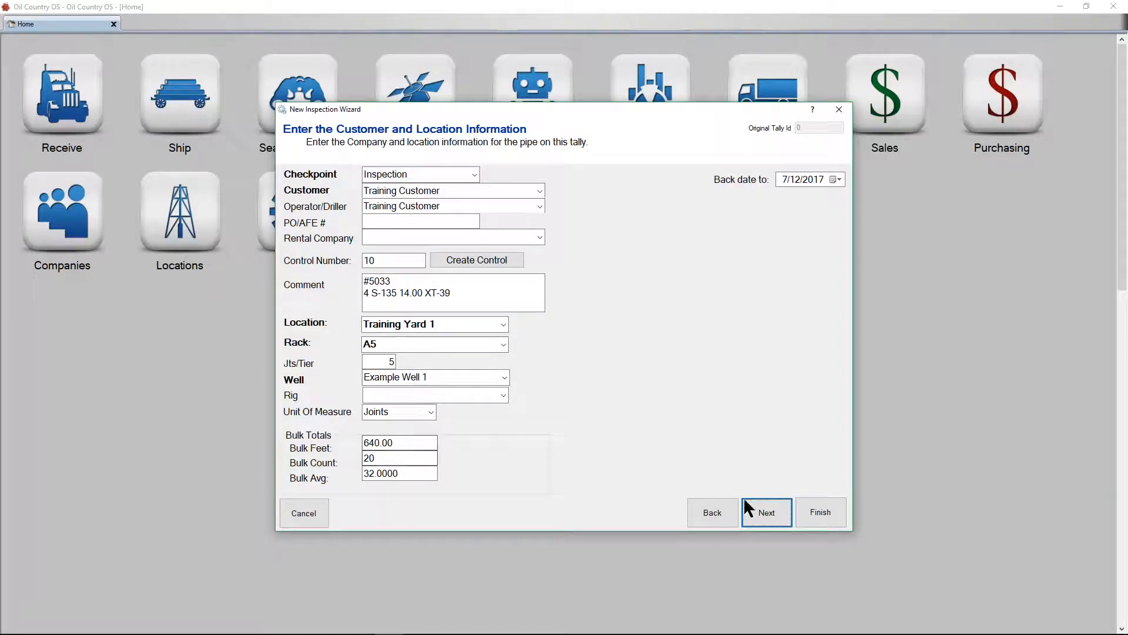
pyautogui.click(769, 514)
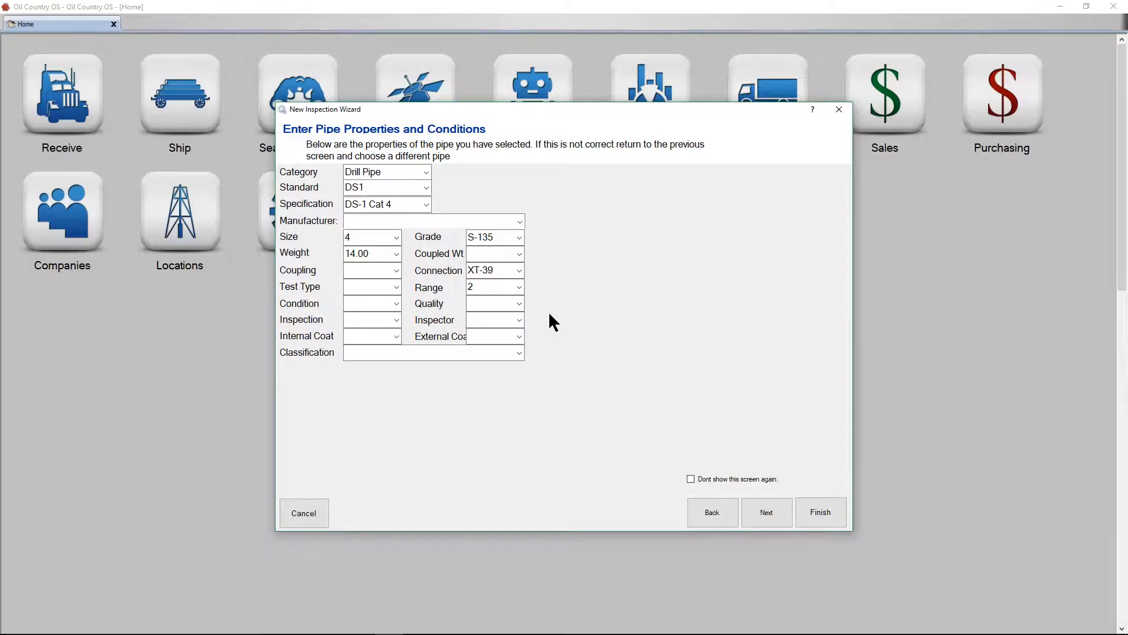
# Accept the pipe properties as they are and enter a unit cost of 4.50 and a unit price of 8.50 for the tally.
pyautogui.click(772, 518)
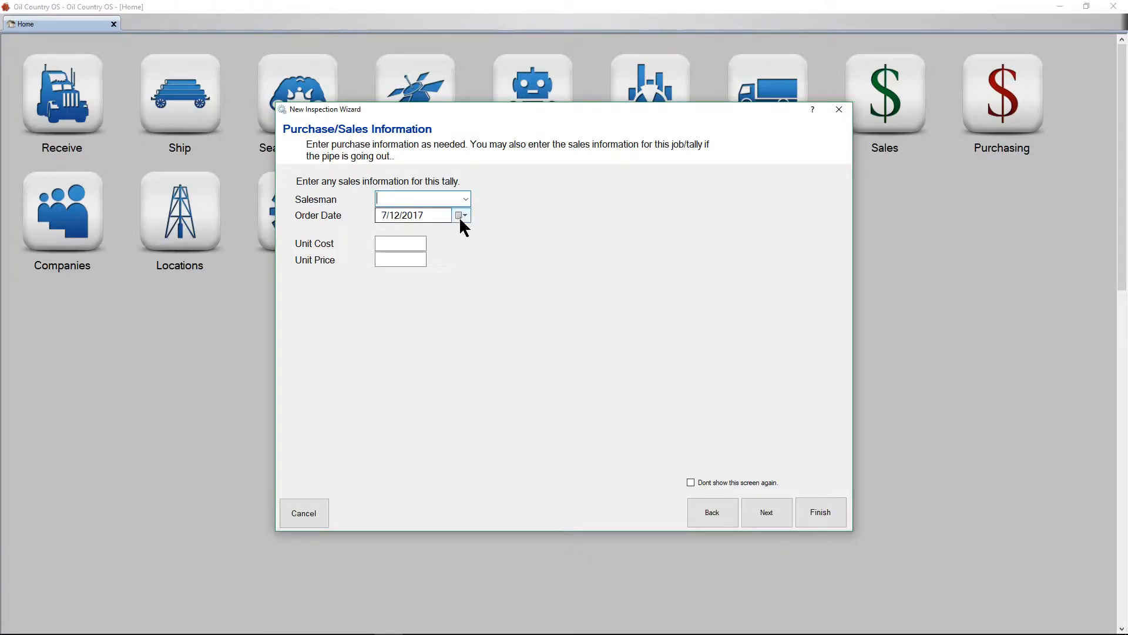
pyautogui.click(406, 245)
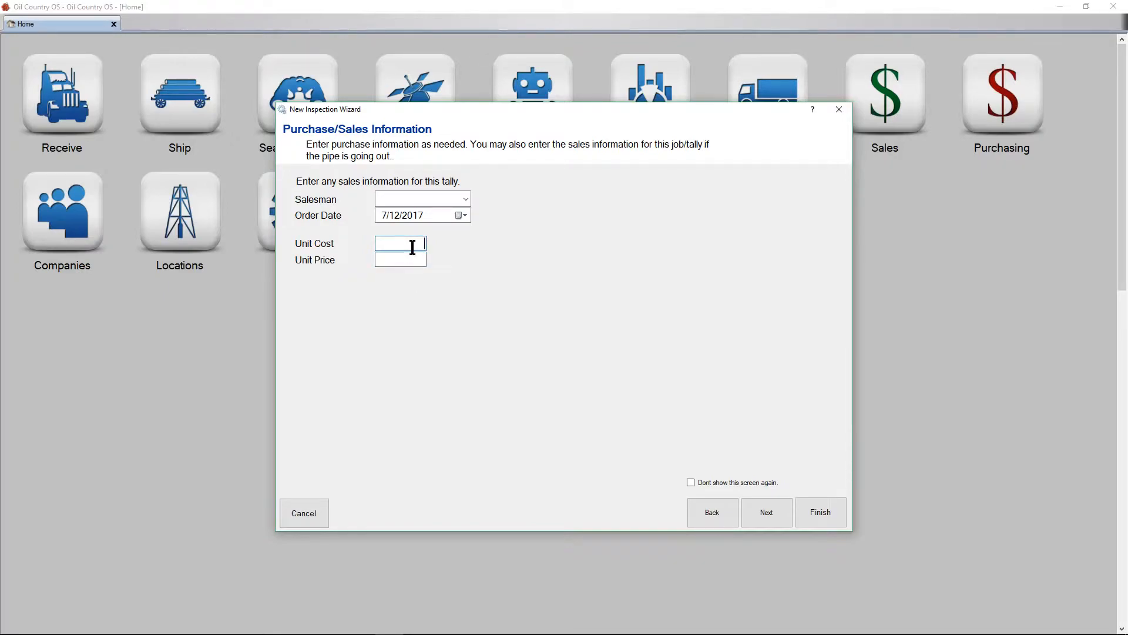
pyautogui.write('4.50')
pyautogui.press('Tab')
pyautogui.press('BackSpace')
pyautogui.write('8.50')
pyautogui.press('Tab')
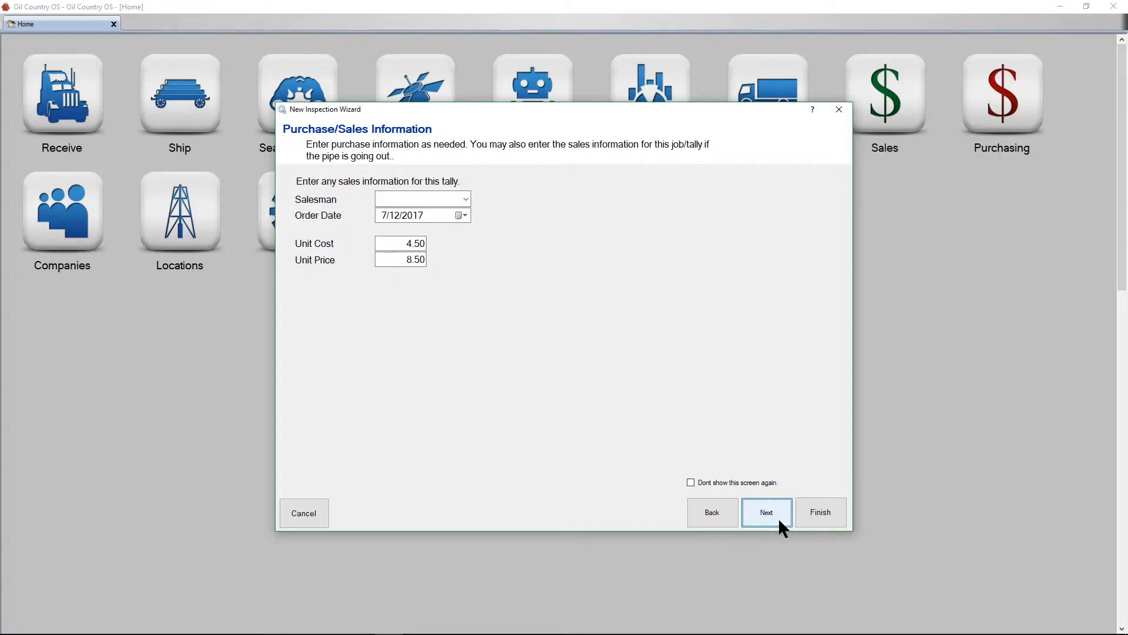
pyautogui.click(778, 517)
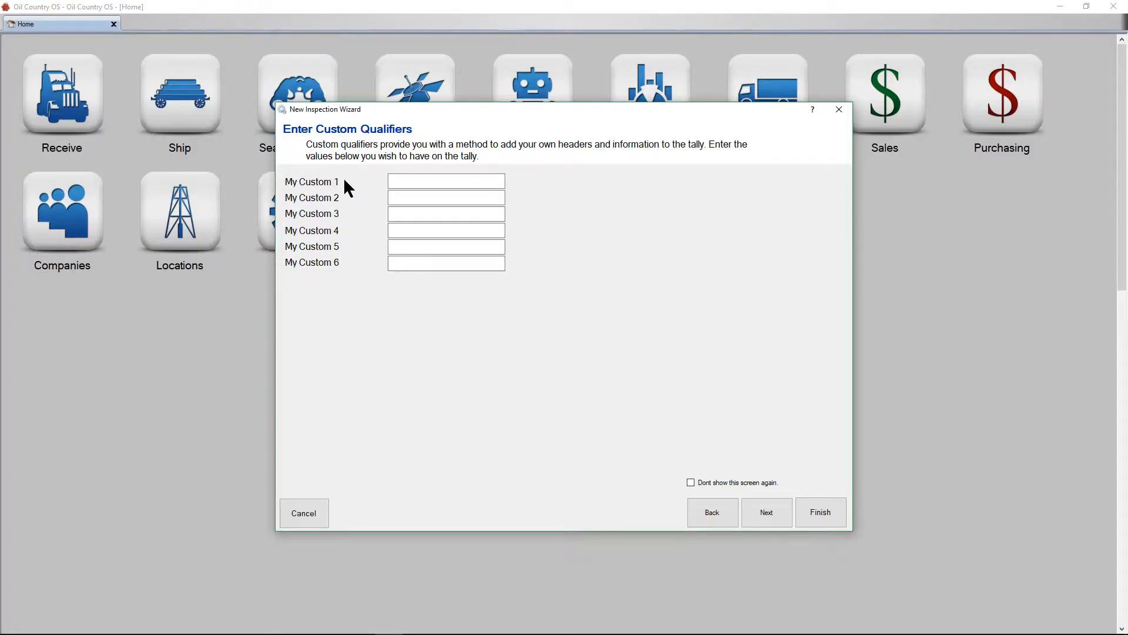
# Rename the first custom qualifier to "Modifier" and give it the value "Values".
pyautogui.moveTo(342, 183); pyautogui.dragTo(190, 181)
pyautogui.press('BackSpace')
pyautogui.write('Modifier')
pyautogui.press('Tab')
pyautogui.click(473, 180)
pyautogui.write('Values')
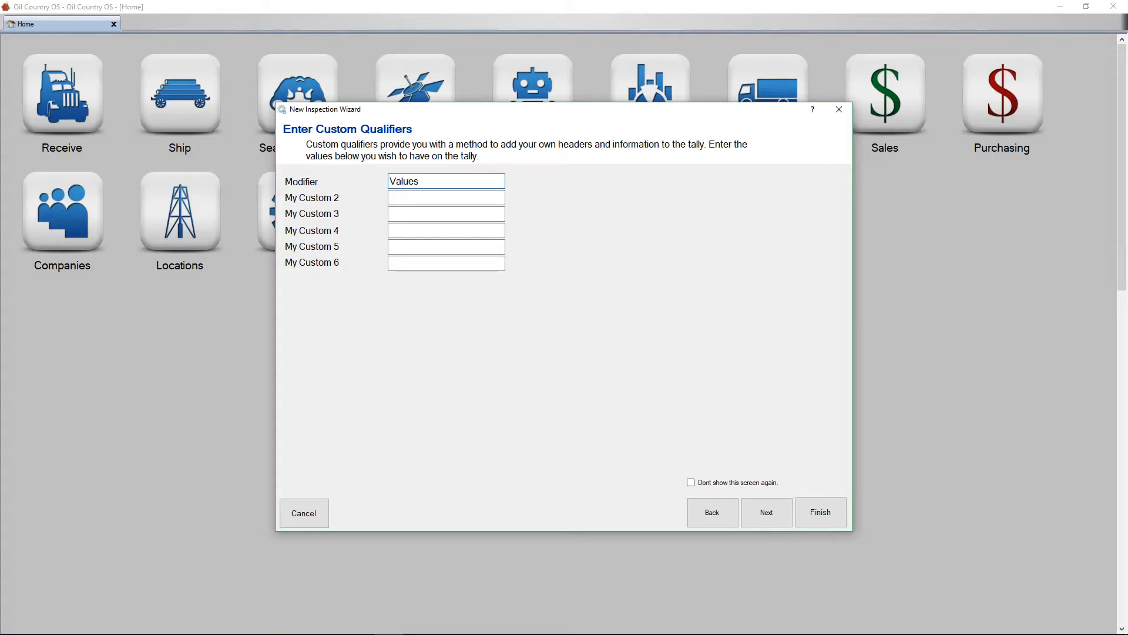
# Proceed to the new job verification and confirm the creation of the inspection job.
pyautogui.click(753, 512)
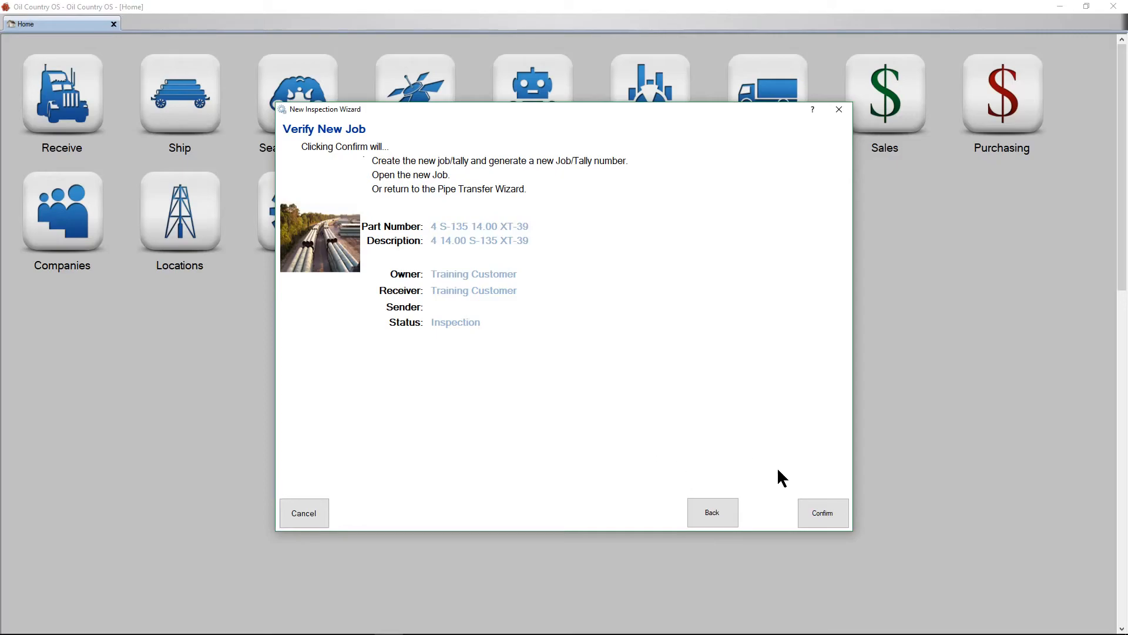
pyautogui.click(821, 520)
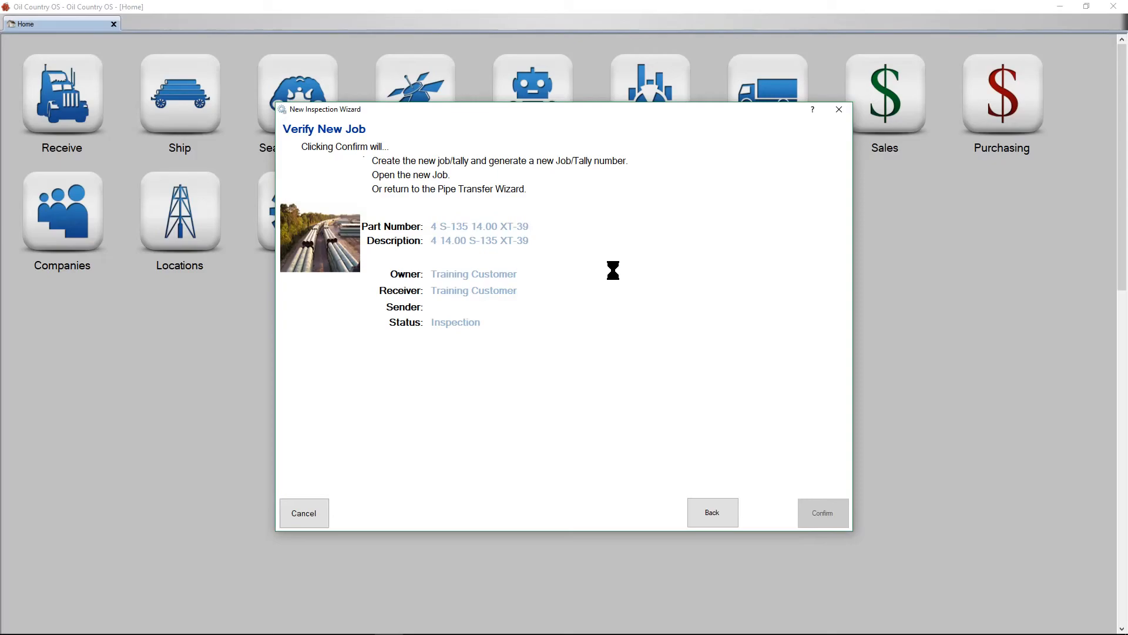